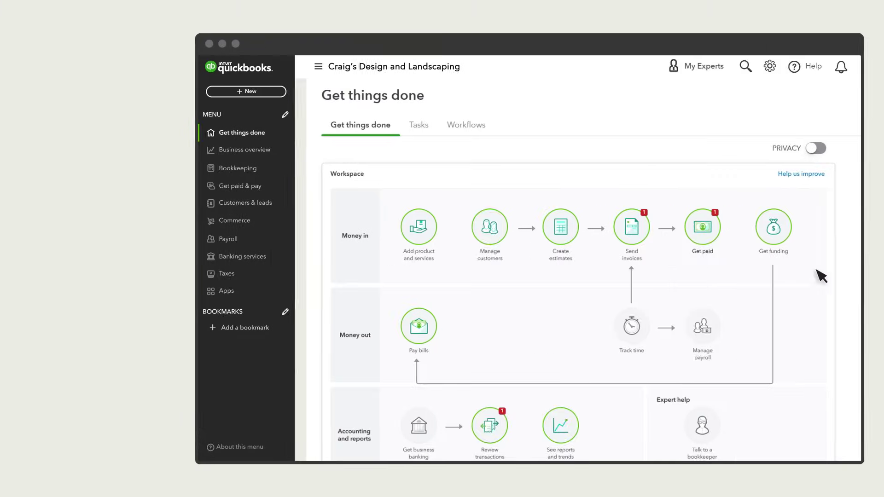
Open Reconcile for Checking 1234, which shows the beginning balance off by $1,706.20.
left_click(770, 67)
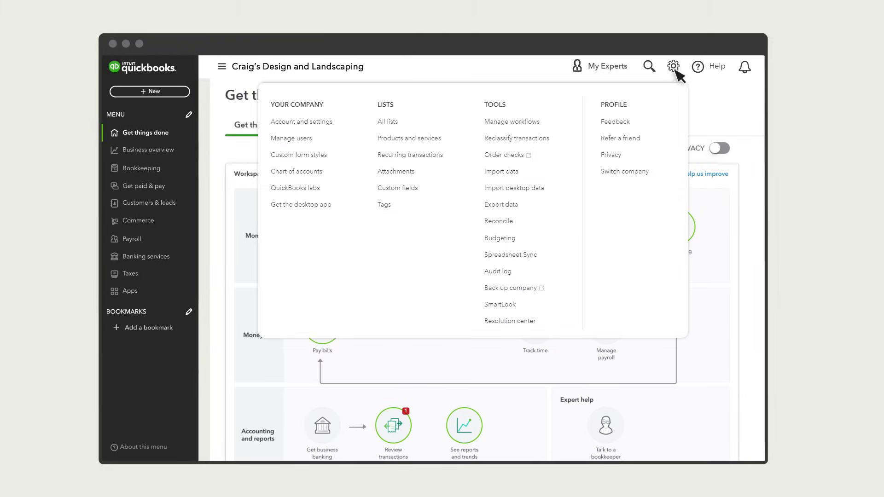
left_click(499, 222)
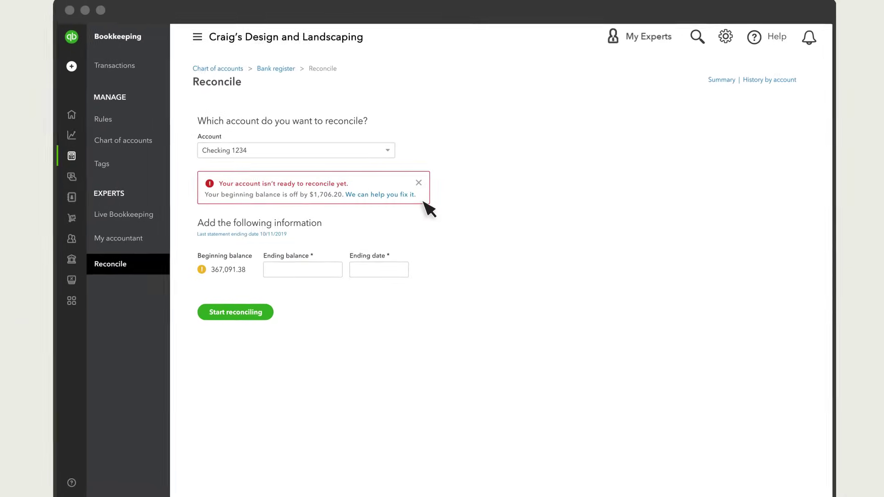
In the discrepancy report, change the Goode Diner bill payment amount from 10.50 to 4.30 and save it.
left_click(380, 195)
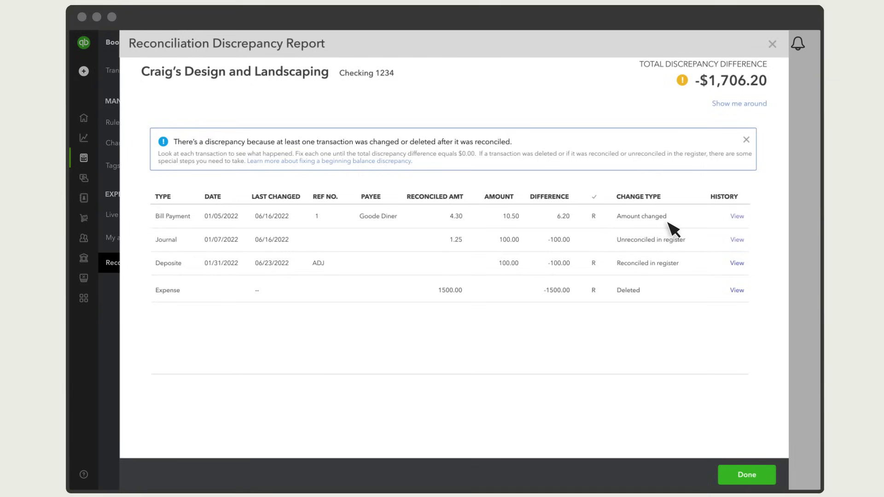
left_click(549, 226)
double_click(523, 266)
key("BackSpace")
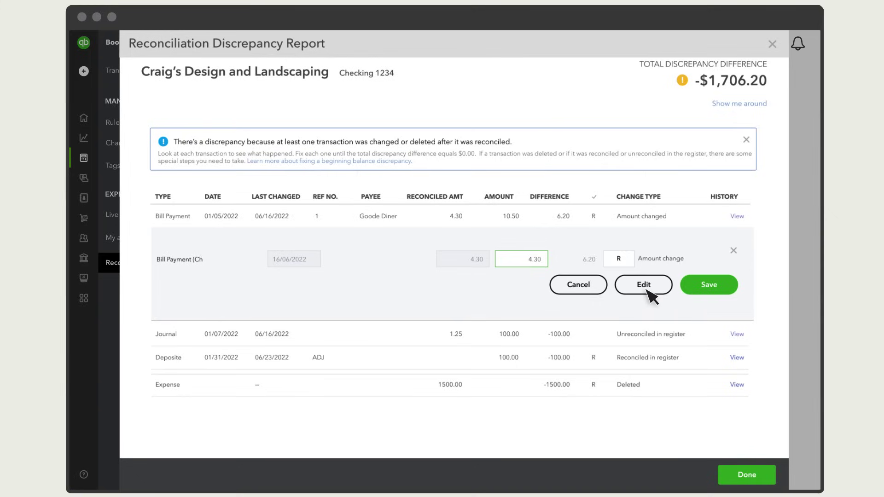
left_click(712, 290)
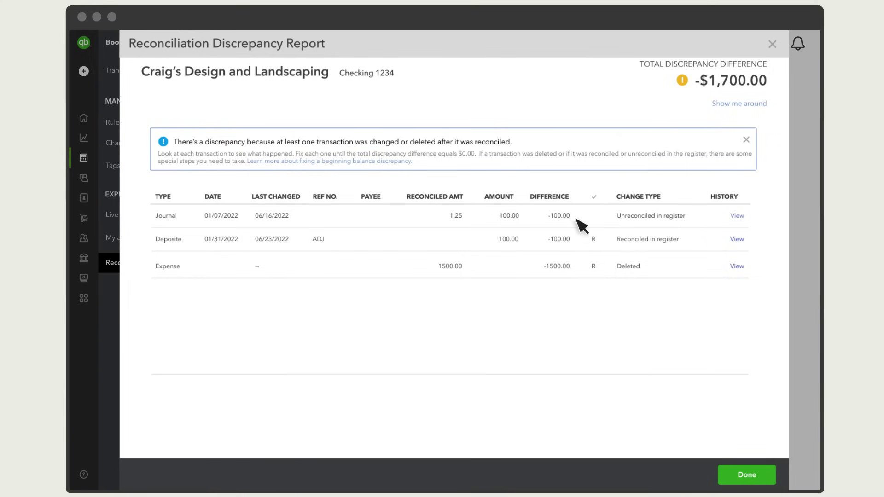
Re-mark the 01/07/2022 journal entry as reconciled and save it.
left_click(545, 219)
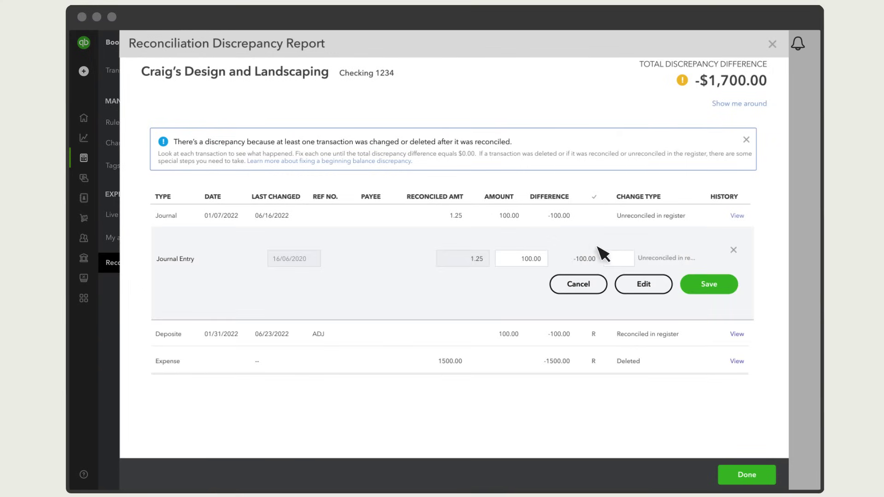
left_click(627, 261)
type("C")
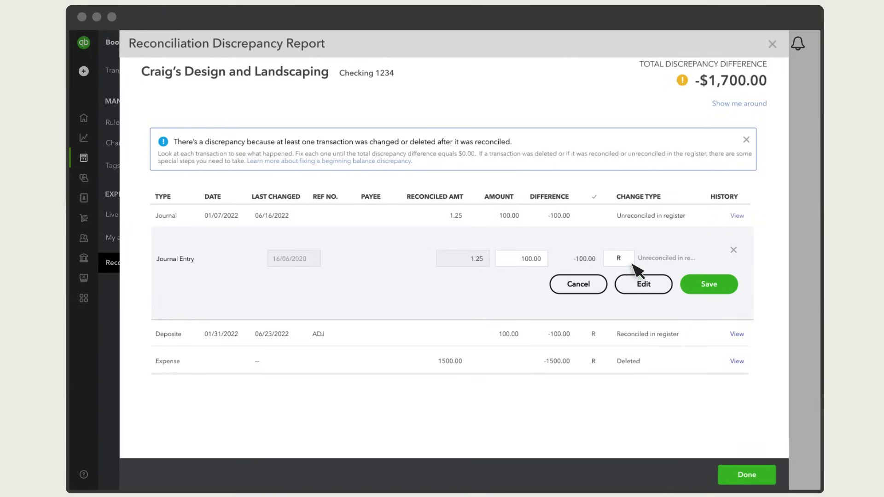
left_click(711, 289)
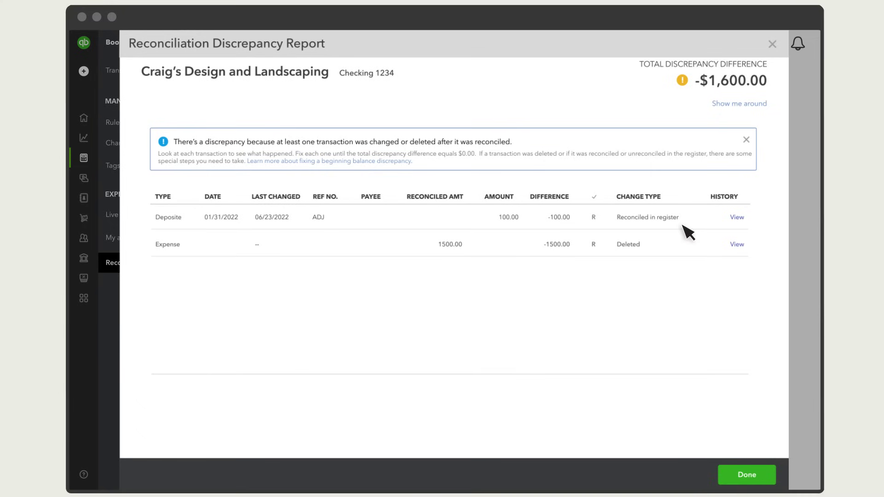
Clear the reconciled status on the 01/31/2022 ADJ deposit and save it.
left_click(543, 217)
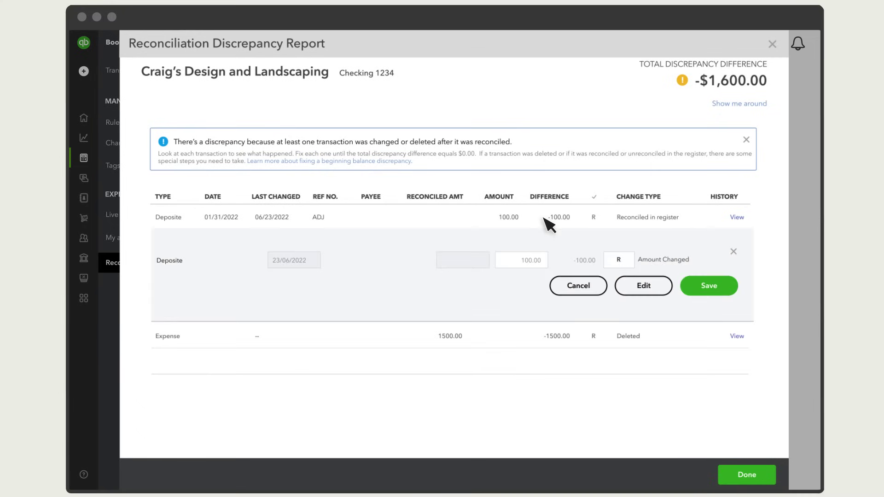
left_click(627, 262)
left_click(713, 290)
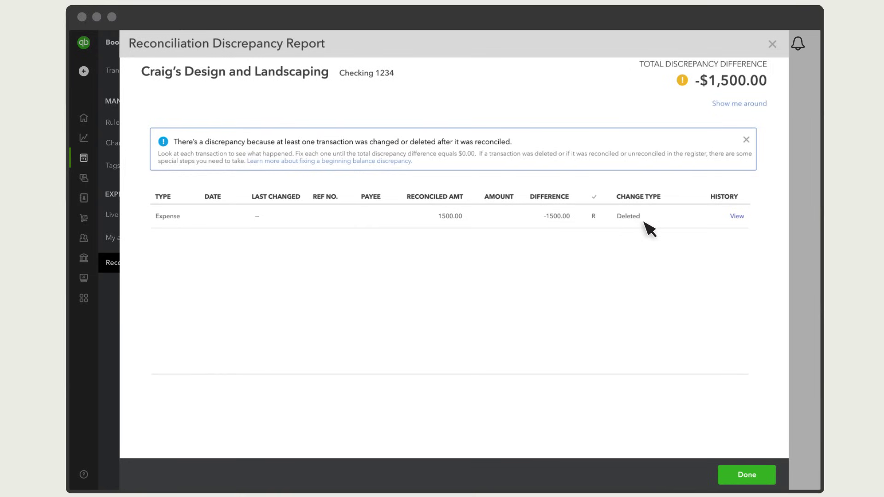
Show the deleted 1500.00 expense's audit history and its original 'Added by' details.
left_click(736, 216)
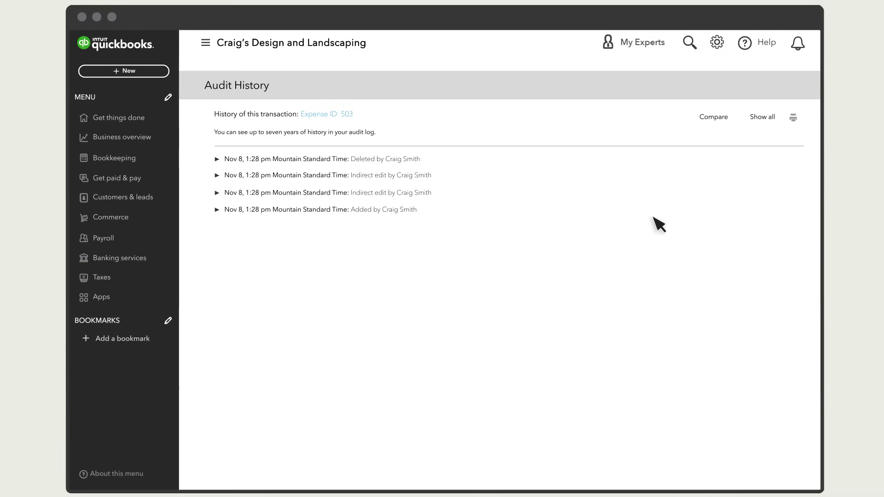
left_click(216, 209)
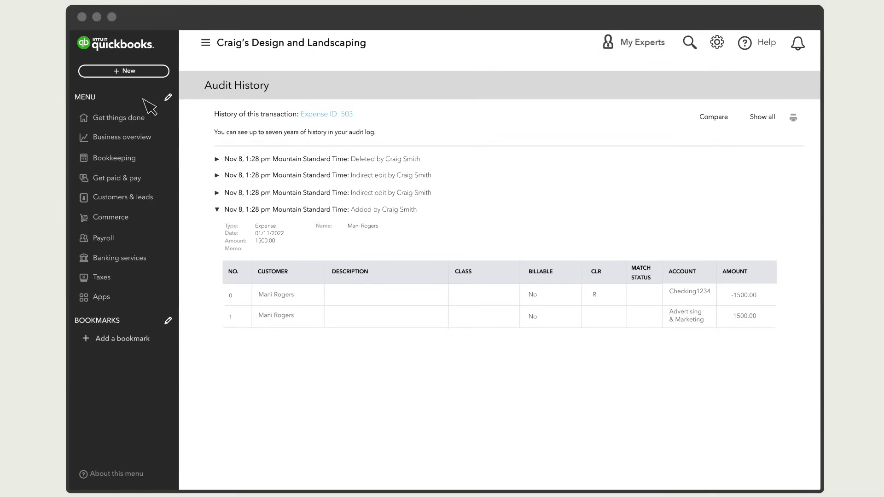
left_click(126, 72)
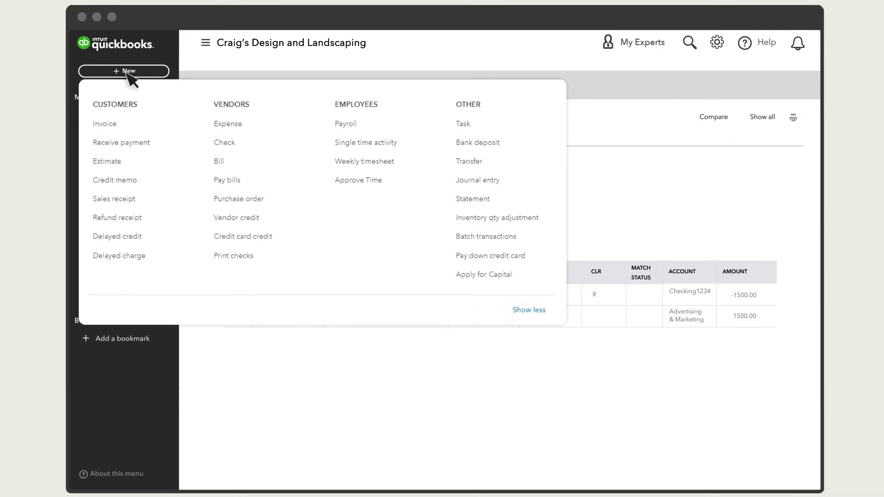
Enter a new expense for the payee dated 12/13/2022, paid by Check, Advertising & marketing, 1500.00.
left_click(244, 124)
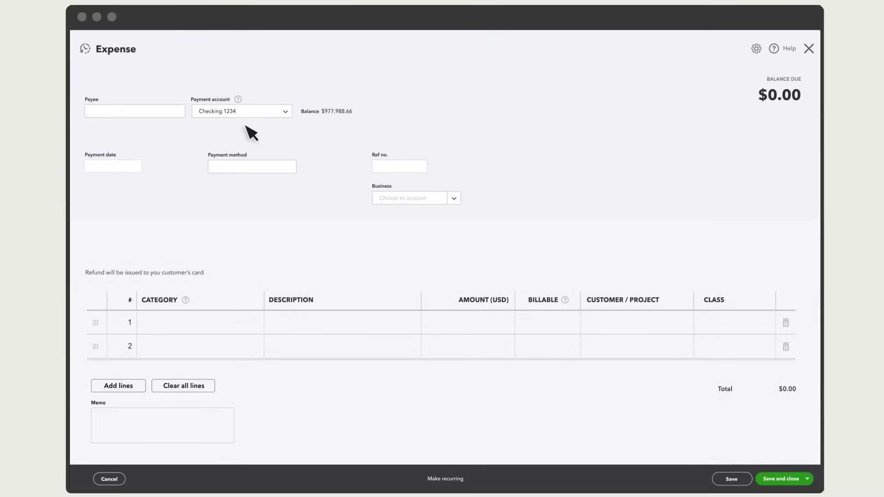
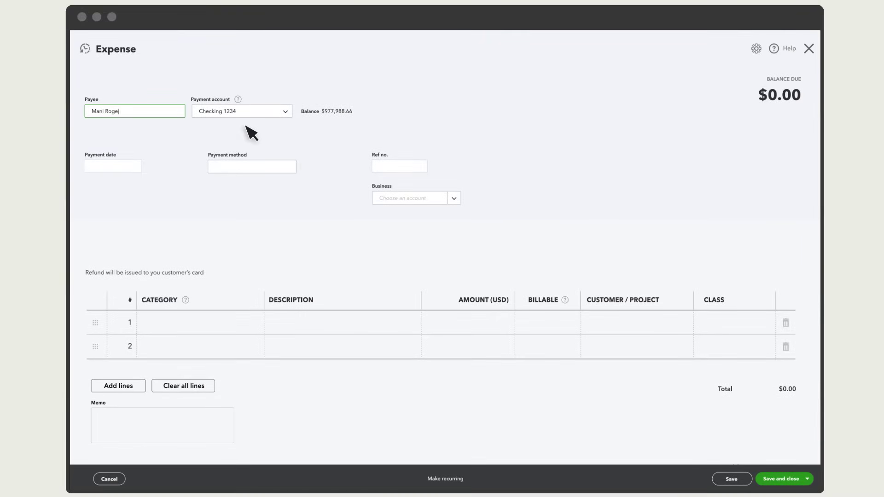
key("Tab")
type("12/13/2022")
key("Tab")
type("Check")
key("Tab")
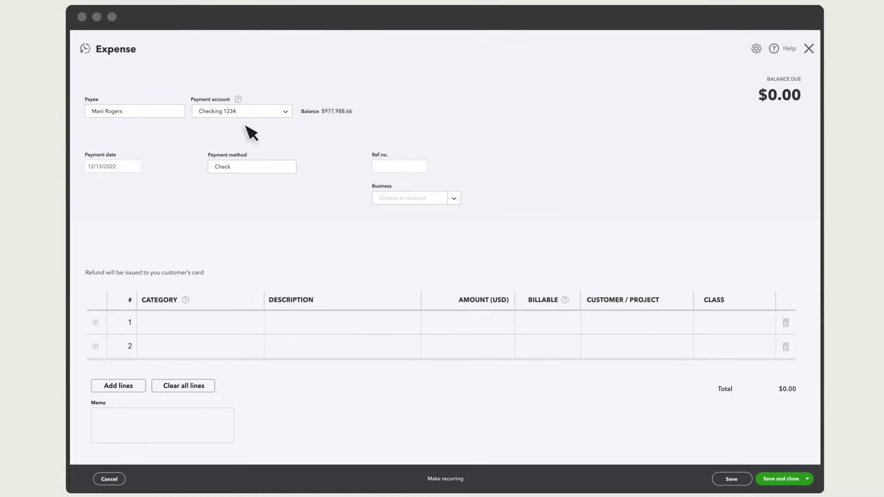
type("Advertising & marketing")
key("Tab")
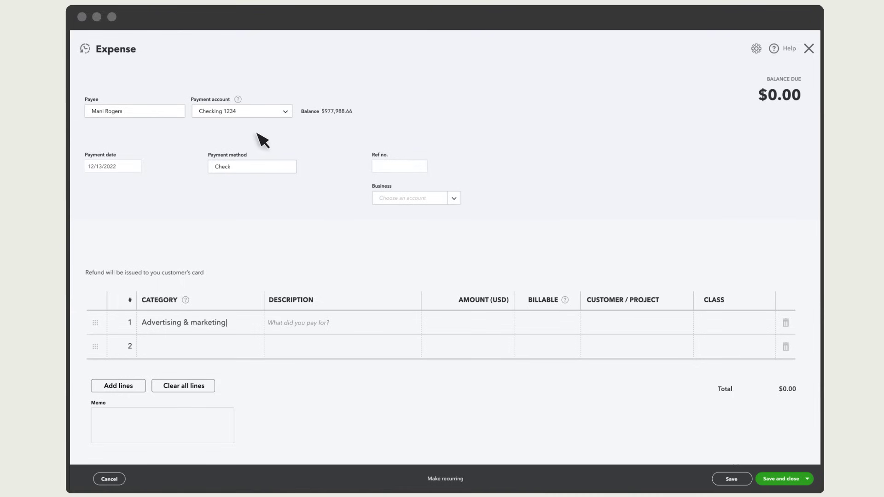
key("Tab")
type("1500.00")
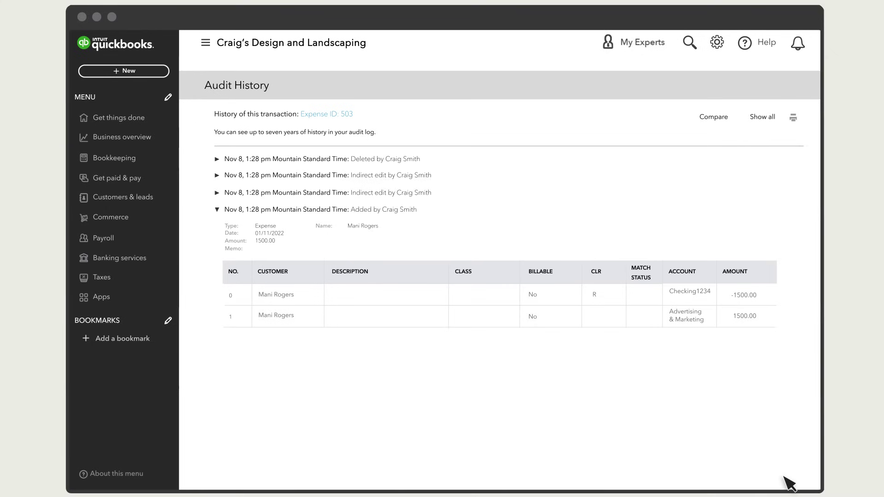
In the Checking 1234 register, mark the 11/15/2022 $1,500.00 check as reconciled and save it.
left_click(718, 42)
left_click(322, 162)
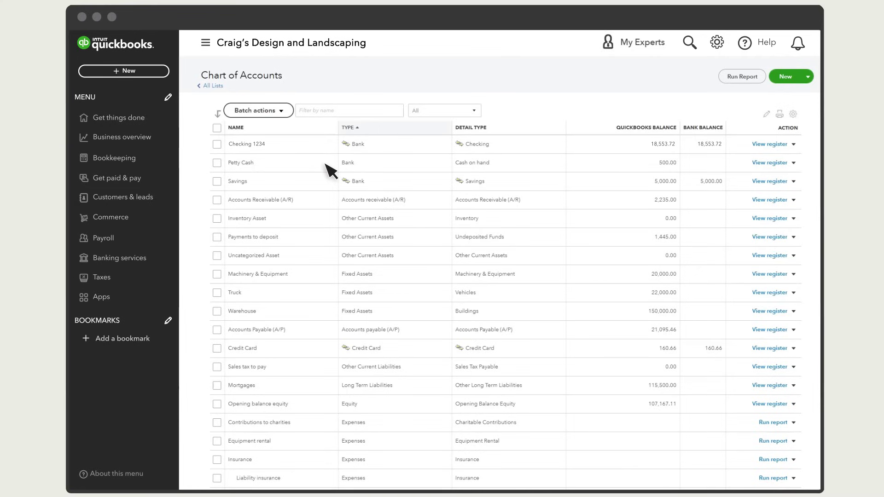
left_click(771, 144)
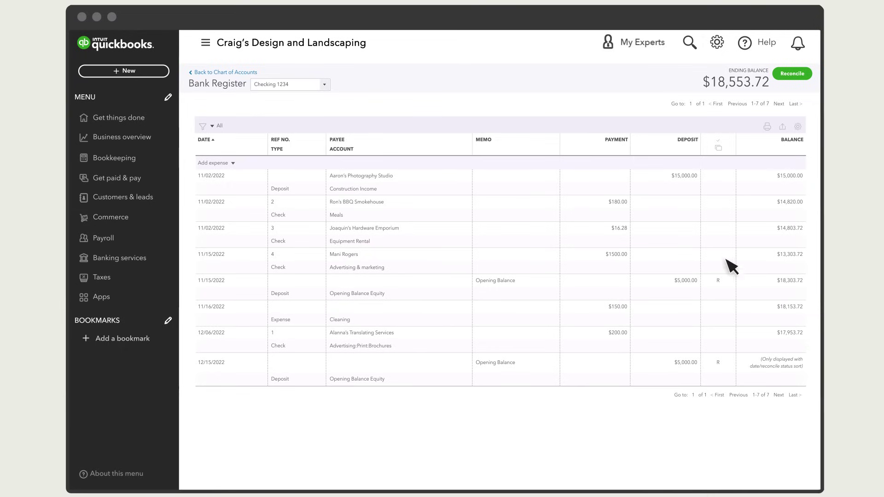
left_click(724, 264)
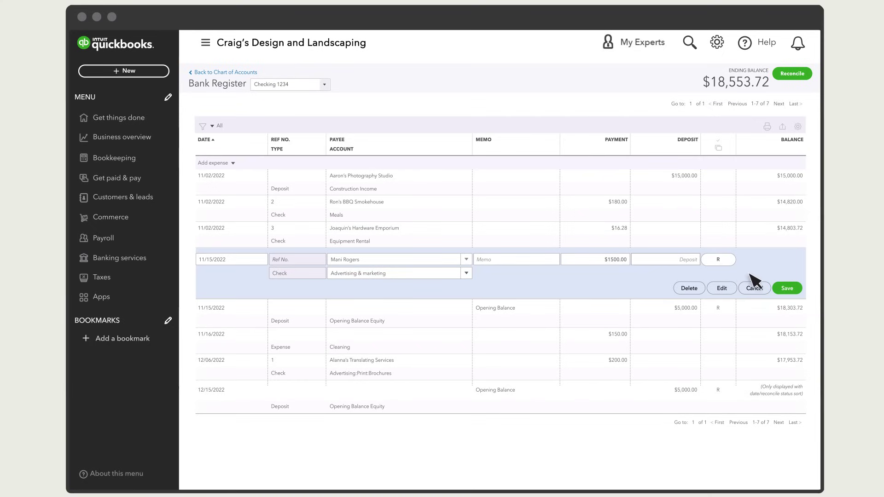
left_click(789, 289)
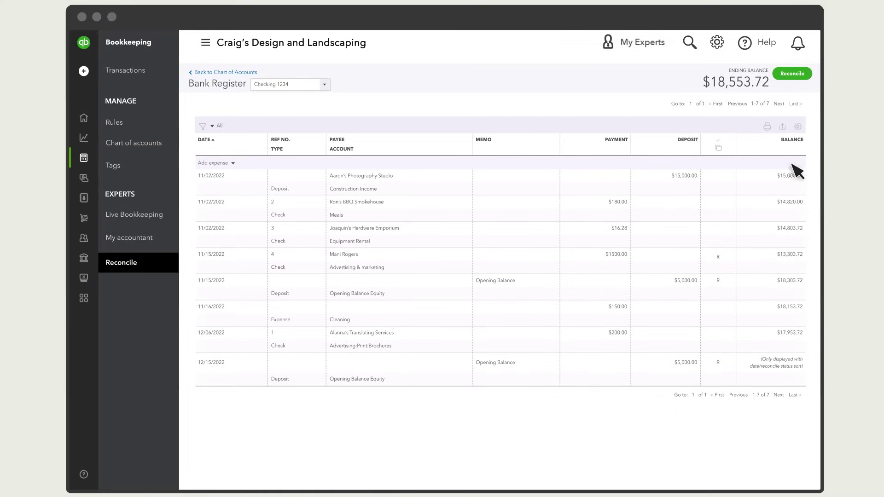
Open the Checking 1234 discrepancy report, now showing a -$175.00 difference.
left_click(792, 77)
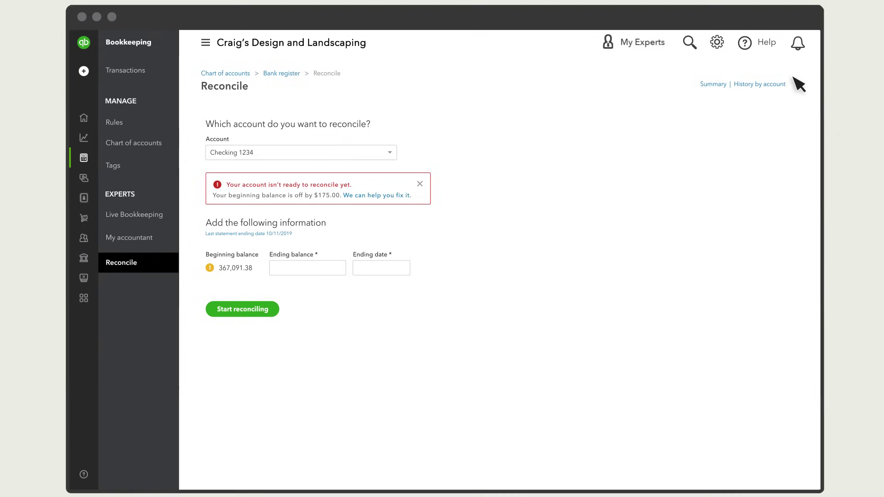
left_click(379, 196)
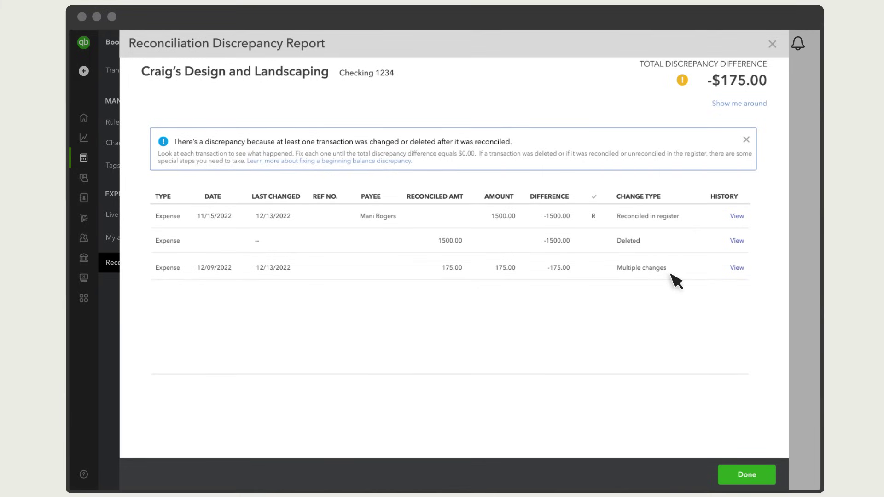
Switch Expense ID 520's payment account from Savings 6789 to Checking 1234 and save it.
left_click(737, 268)
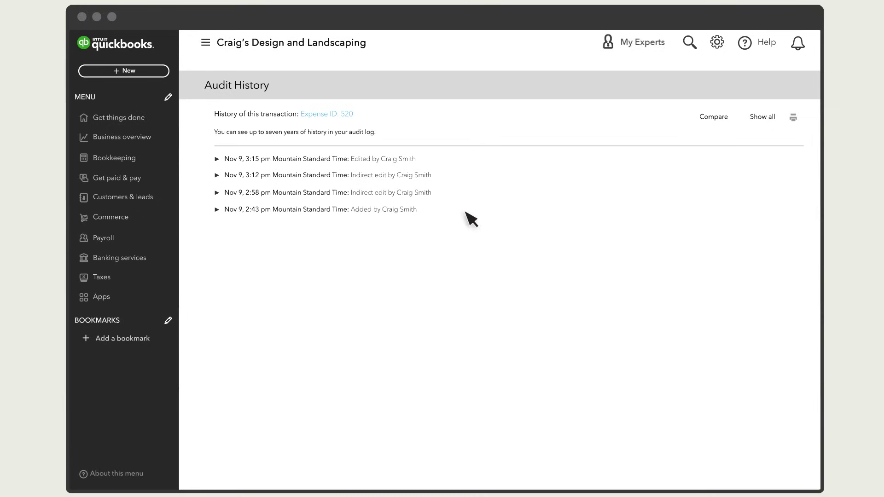
left_click(217, 160)
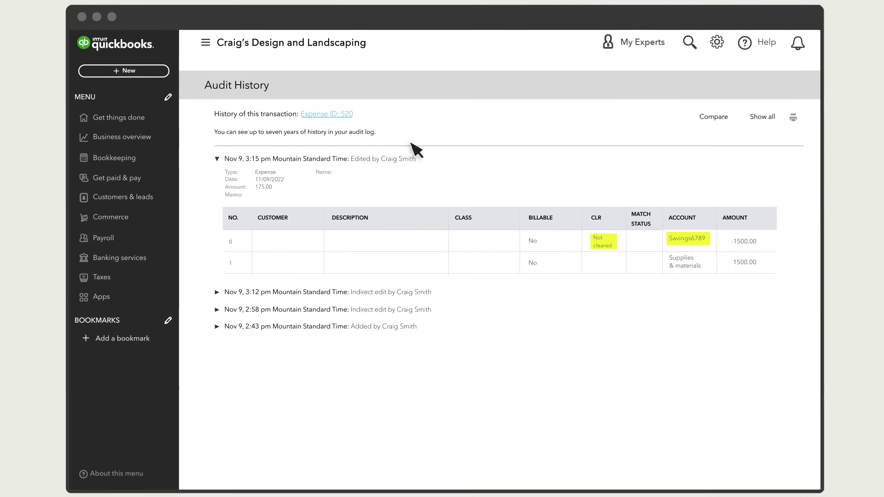
left_click(336, 115)
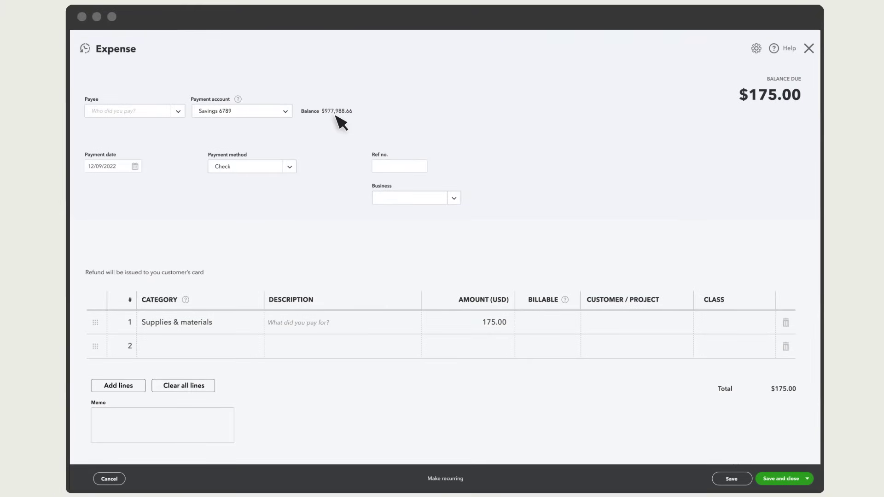
left_click(286, 111)
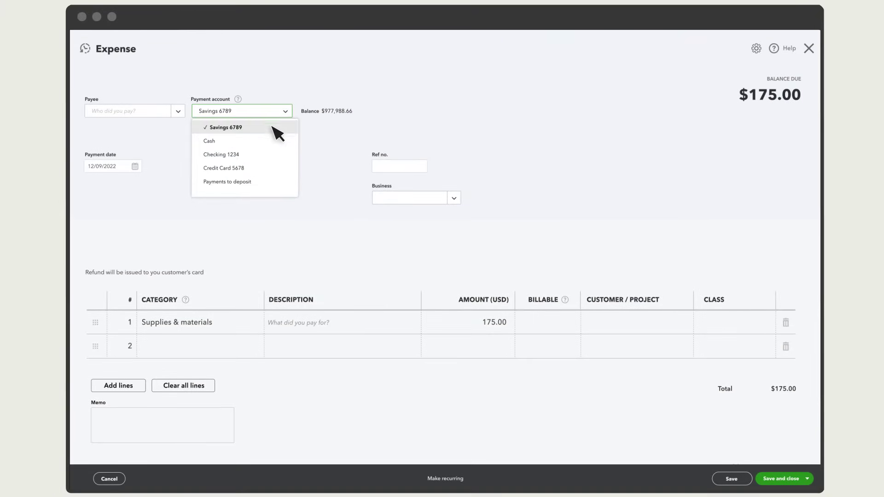
left_click(239, 155)
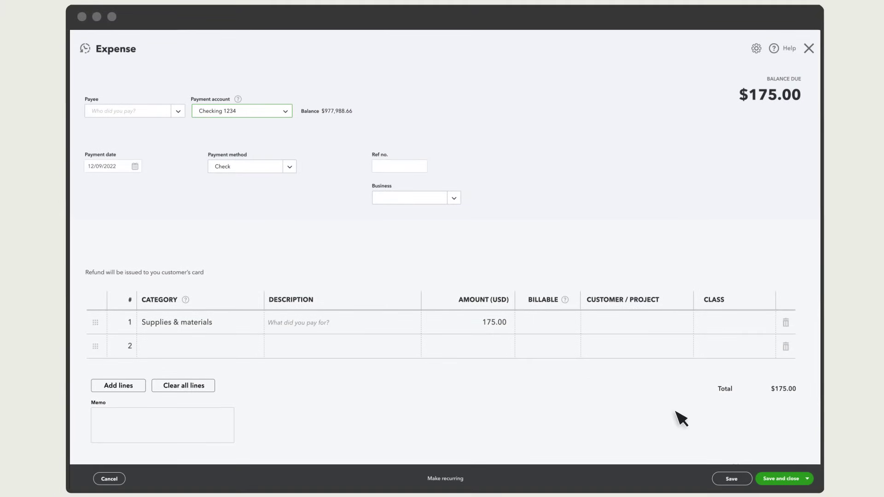
left_click(791, 479)
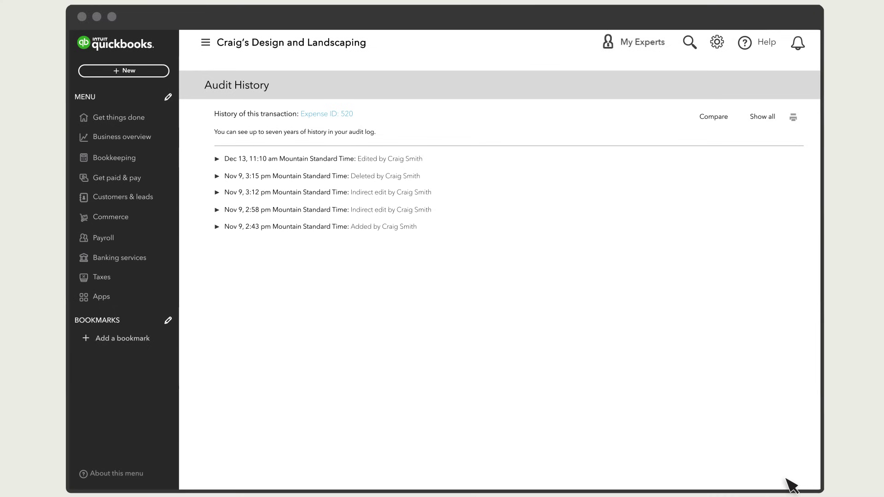
Reopen Reconcile for Checking 1234 to confirm the beginning balance is off by $0.00.
left_click(716, 43)
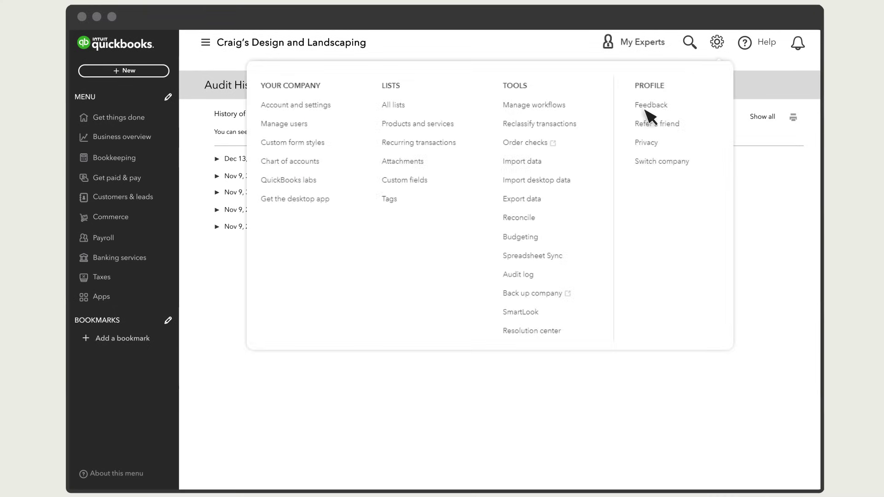
left_click(519, 219)
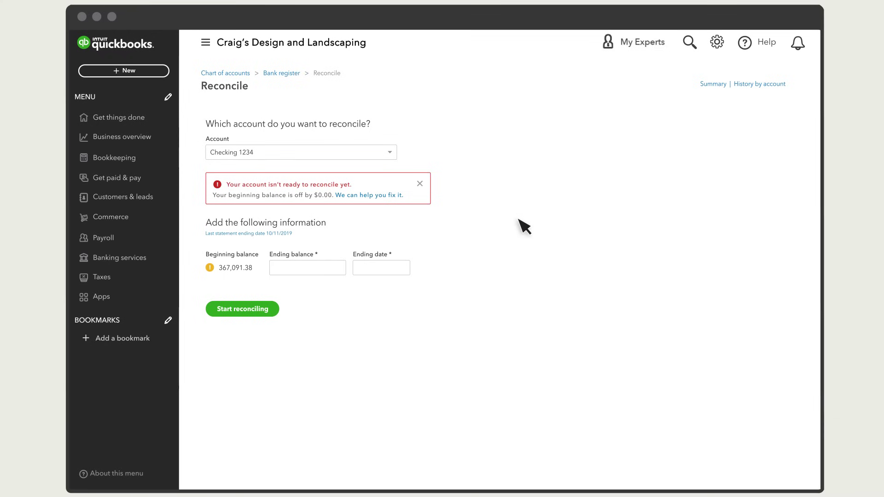